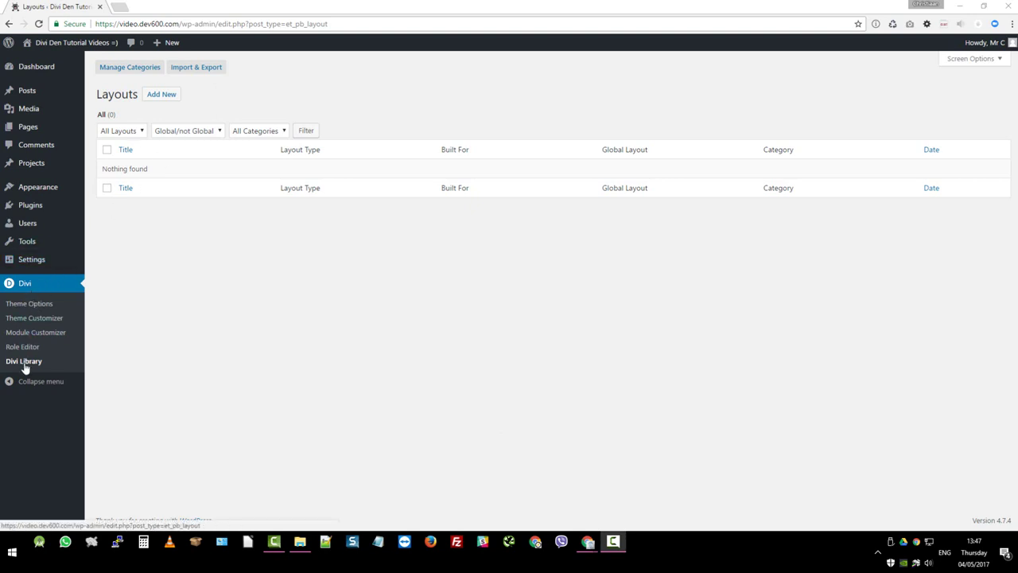
Import the layout file "4 of 8 Divi Person Module.json" into the Divi Library
click(199, 68)
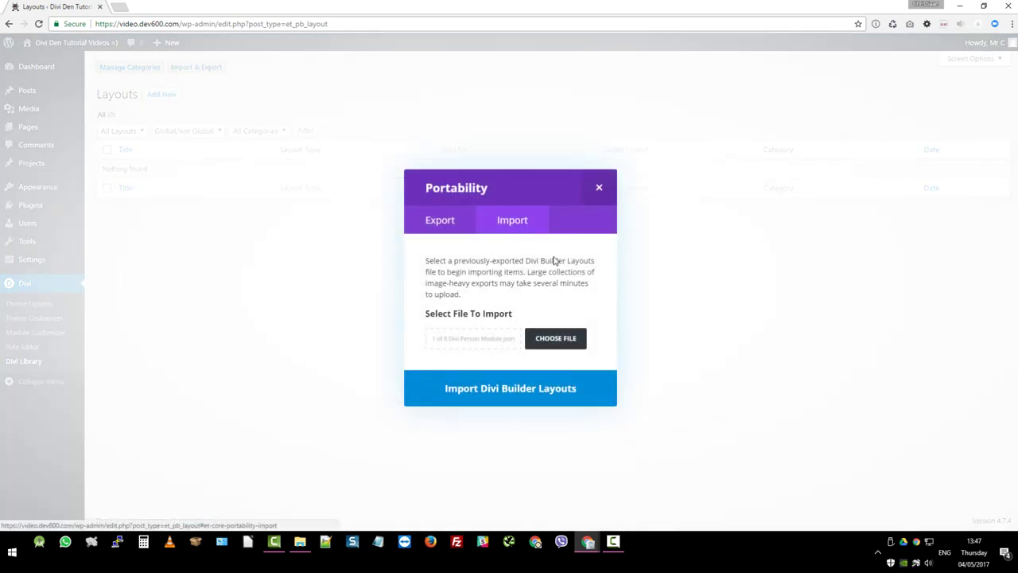
click(563, 339)
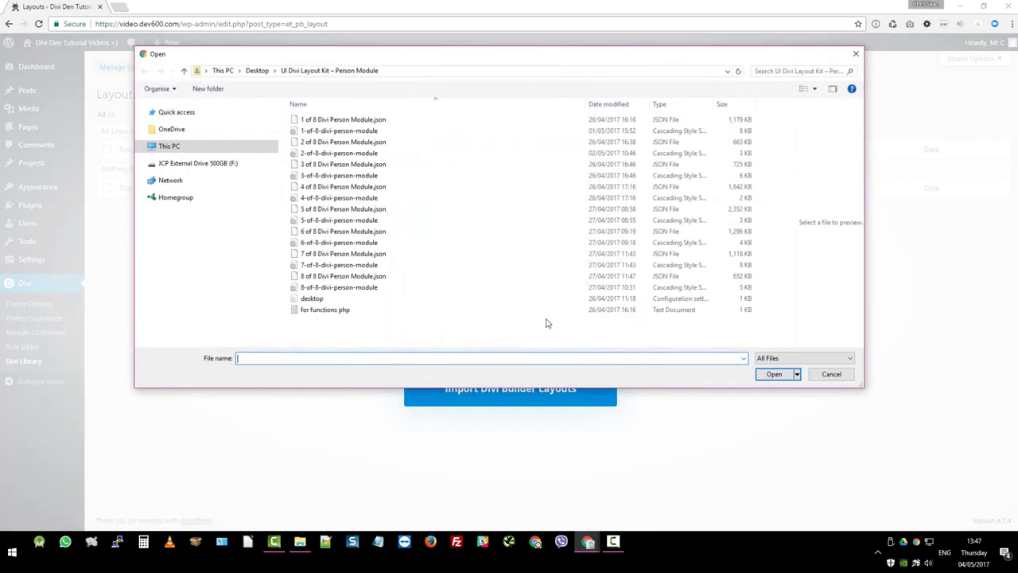
click(407, 187)
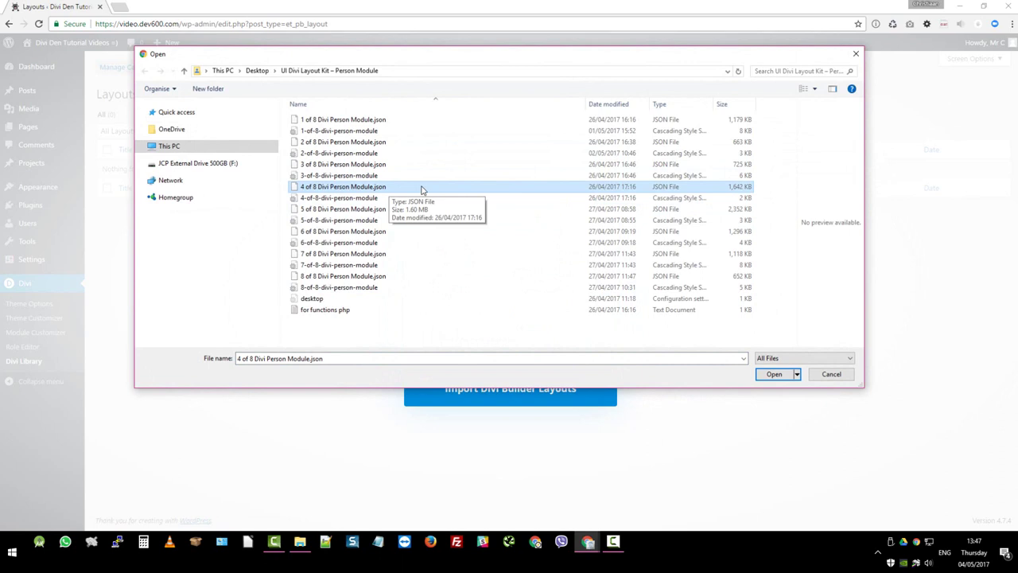
click(777, 375)
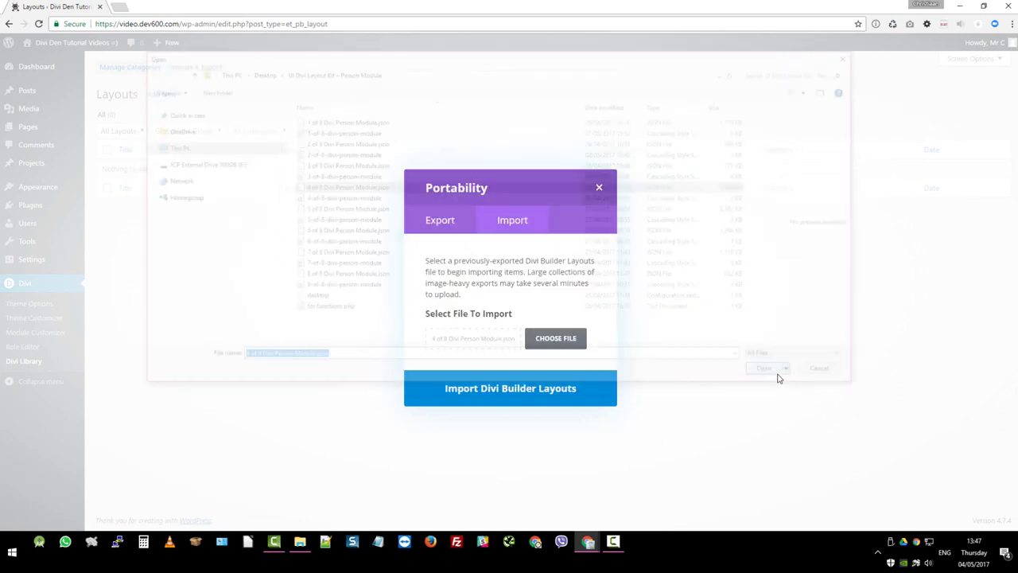
click(518, 390)
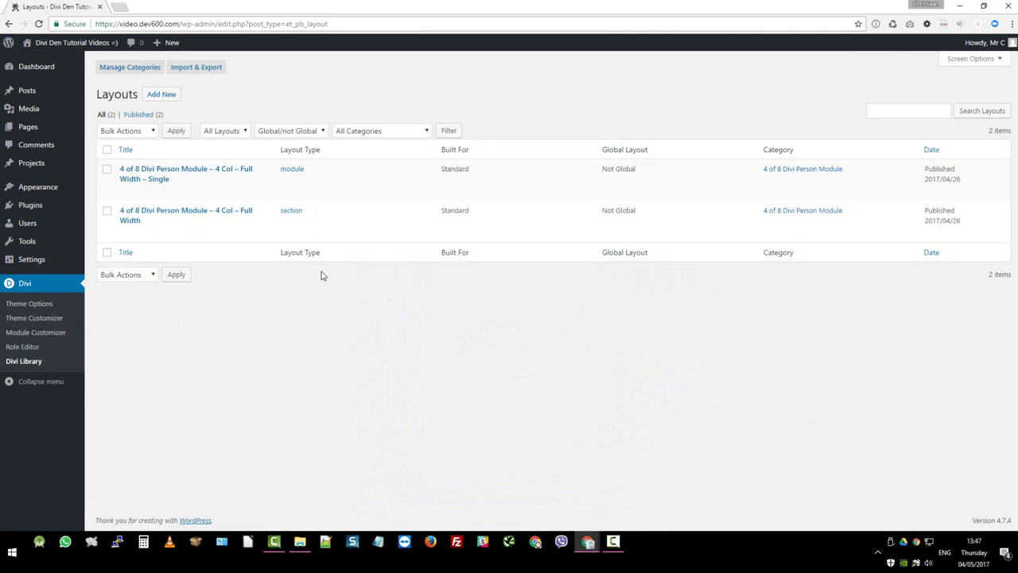
mouse_move(163, 191)
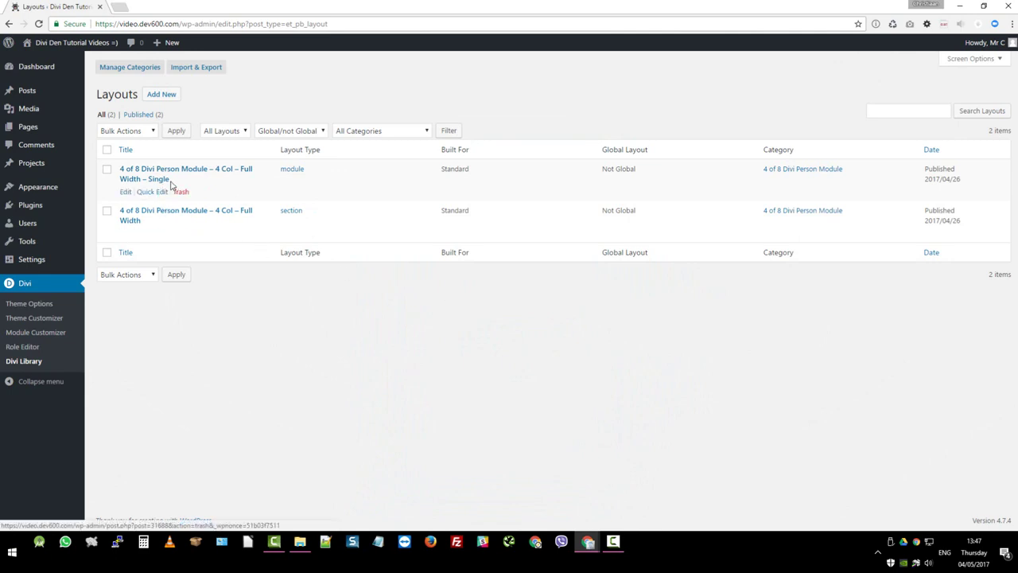
Create a new page titled "4 0f 8" and switch it to the Divi Builder
click(34, 130)
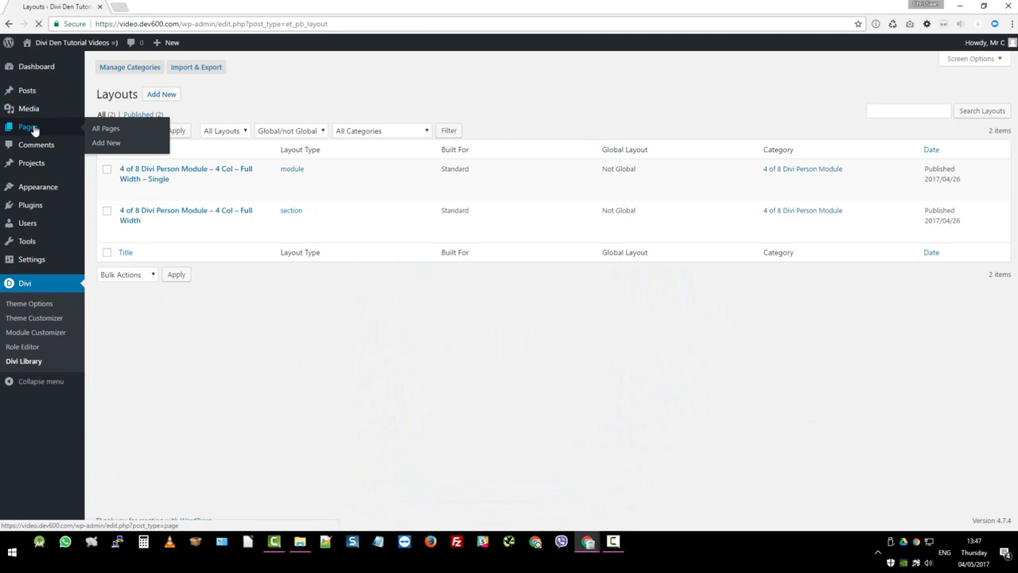
click(151, 70)
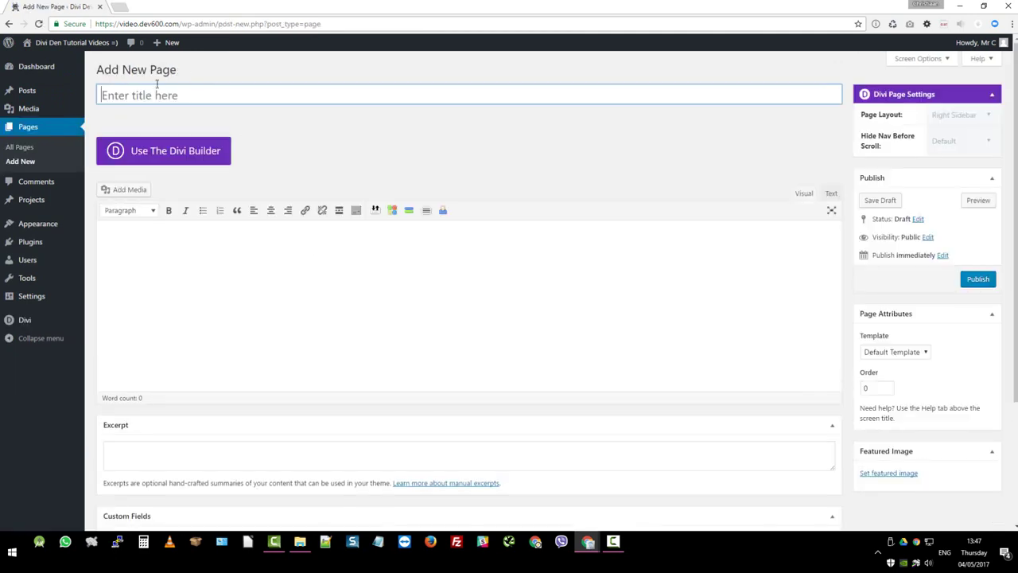
click(148, 97)
click(200, 153)
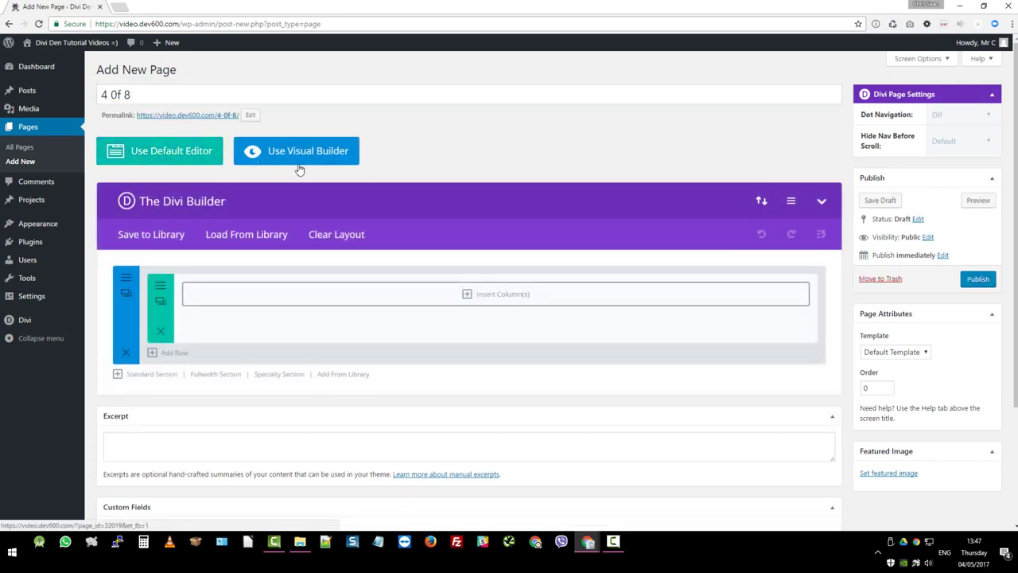
Set the page template to Blank Page and add the section "4 of 8 Divi Person Module – 4 Col – Full Width" from the library
click(926, 352)
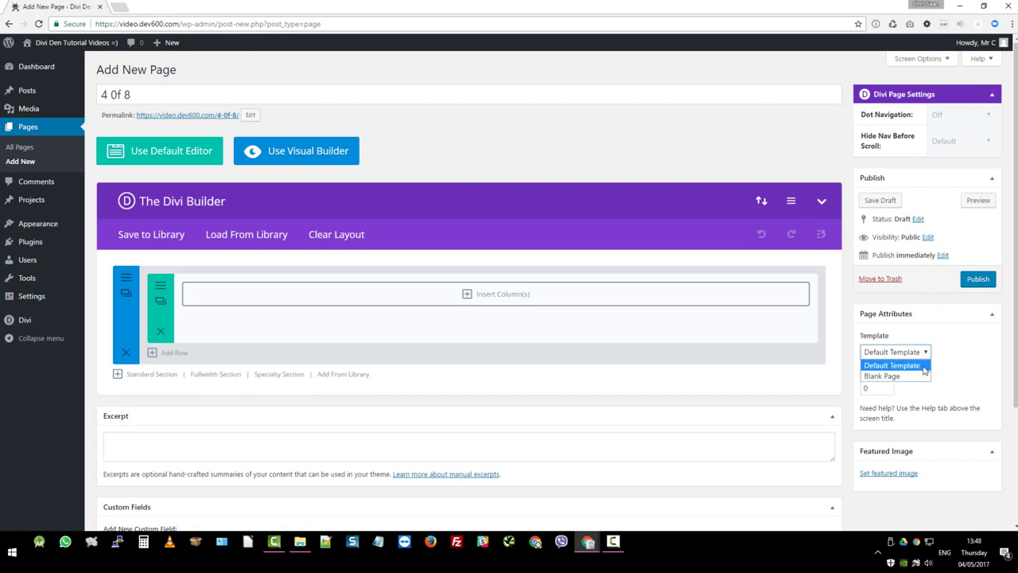
click(913, 377)
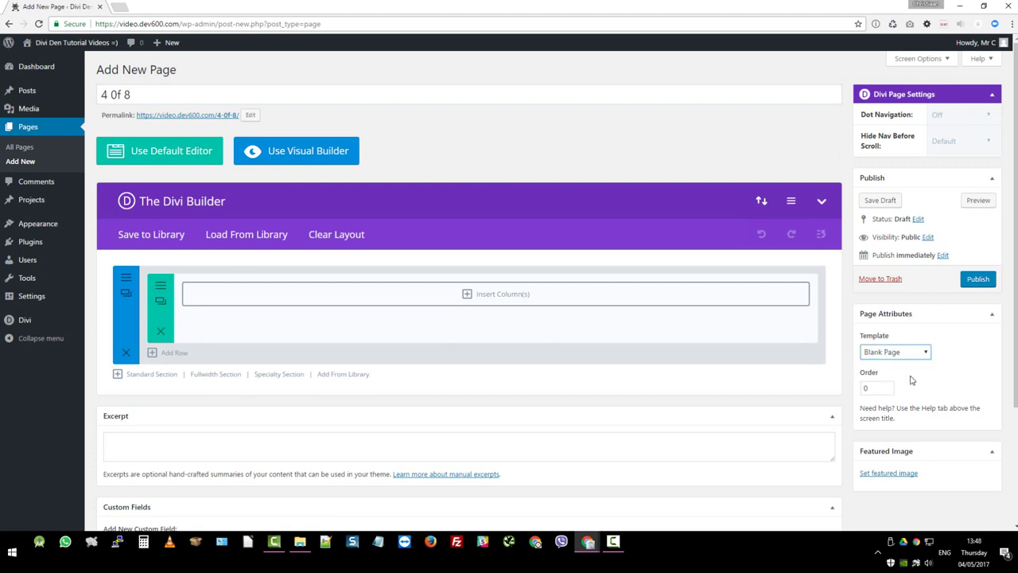
click(344, 375)
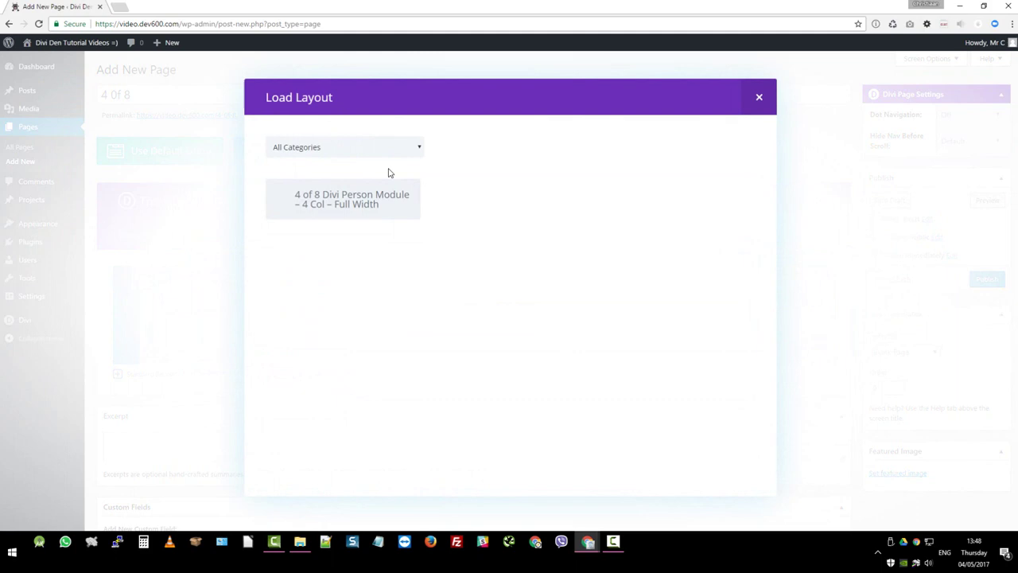
click(352, 204)
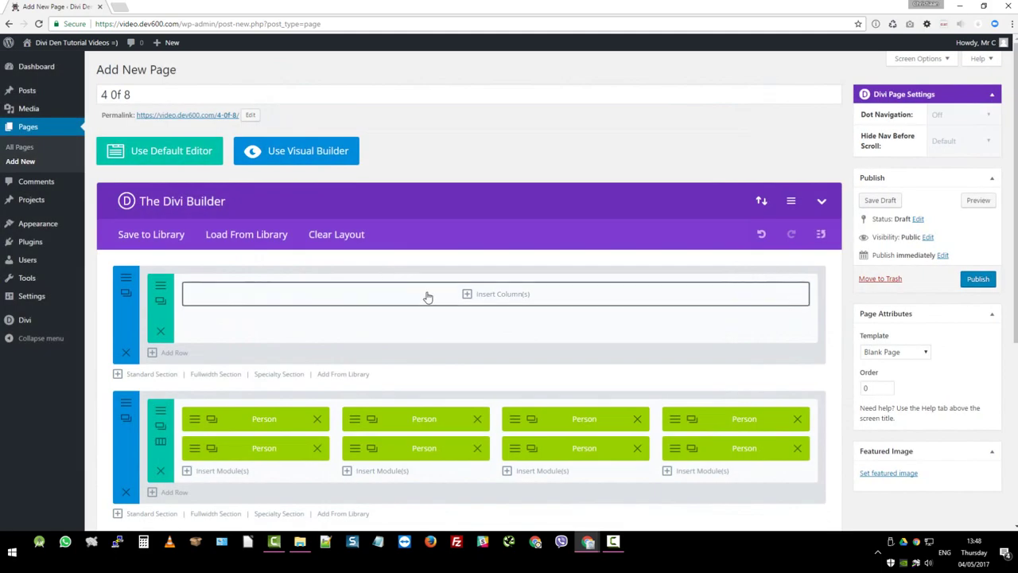
Review the added person modules and publish the page
scroll(507, 307, down, 2)
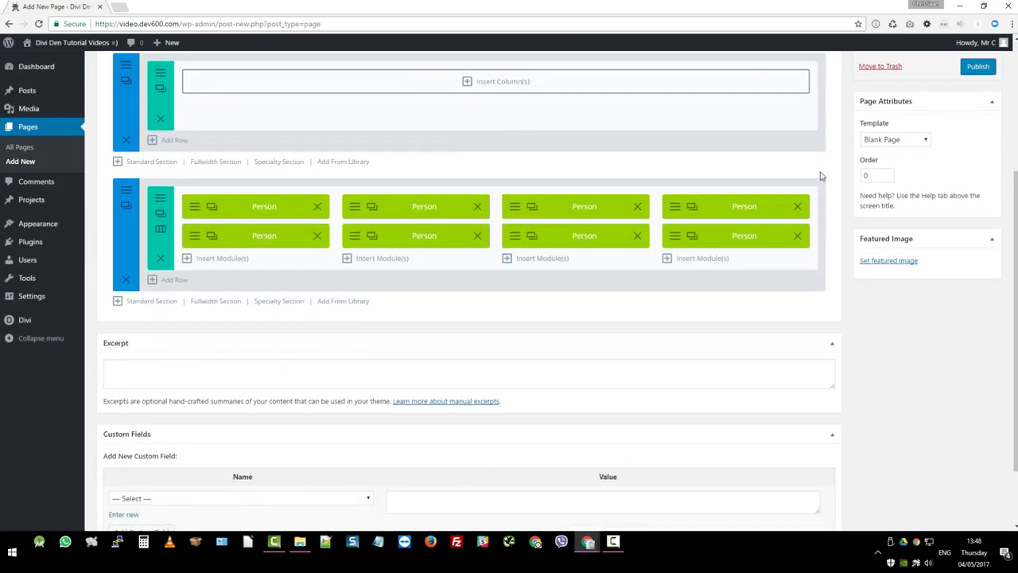
scroll(750, 234, up, 2)
click(979, 208)
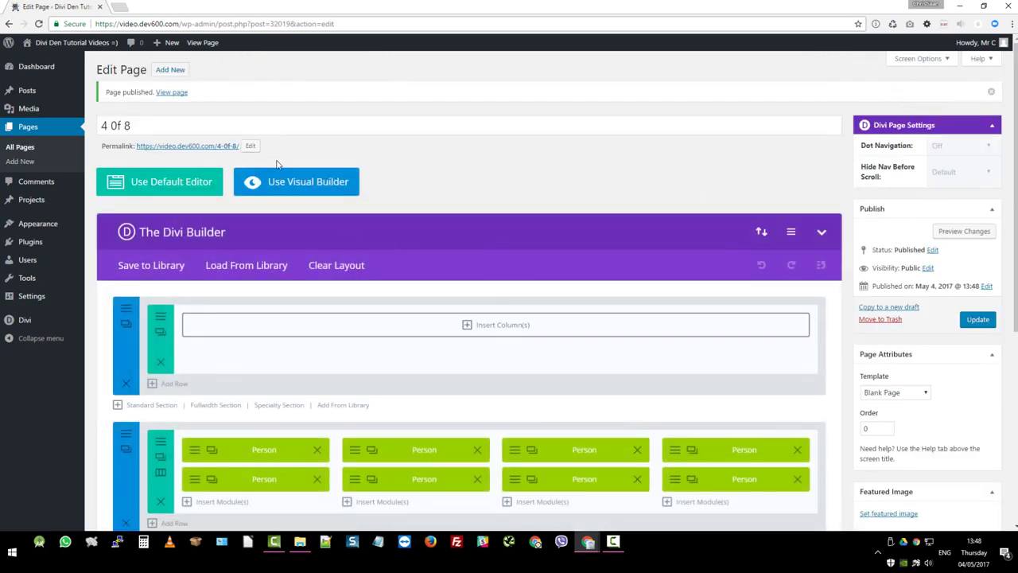
Open the published page in a new tab to view the person modules
right_click(203, 149)
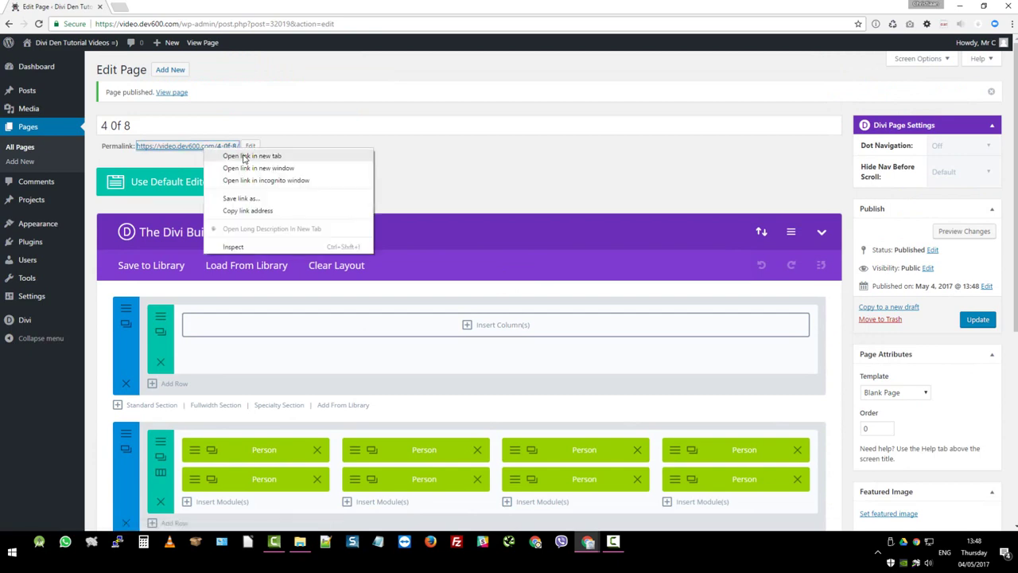
click(243, 156)
click(157, 6)
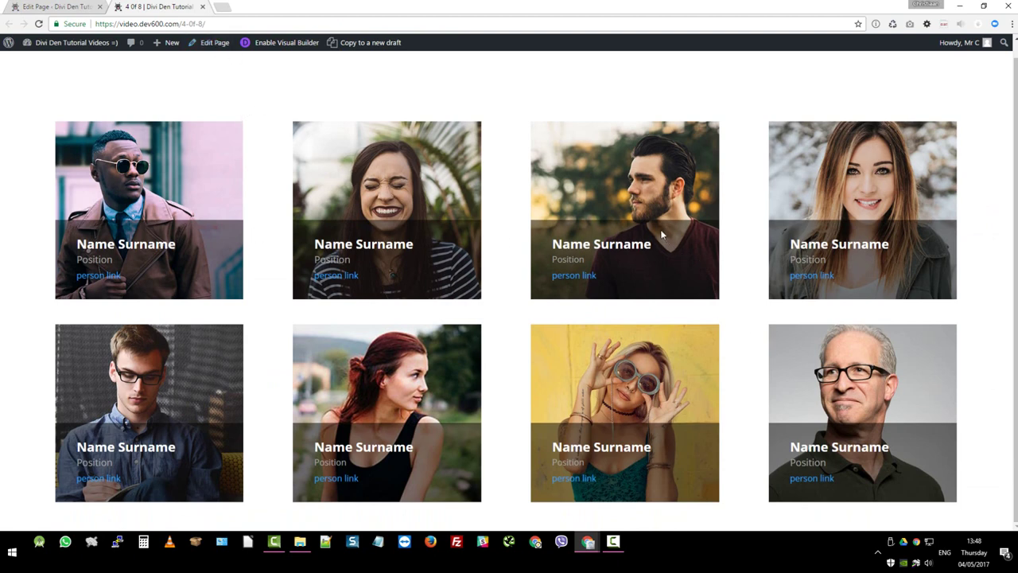
Return to the page editor tab and open the Custom CSS field in the general Divi Theme Options
click(68, 8)
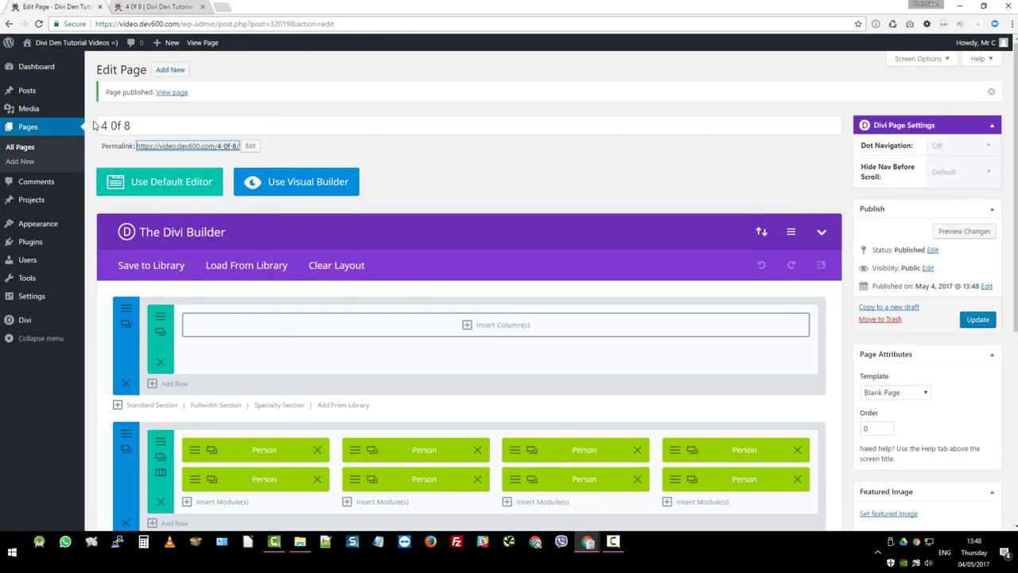
click(48, 321)
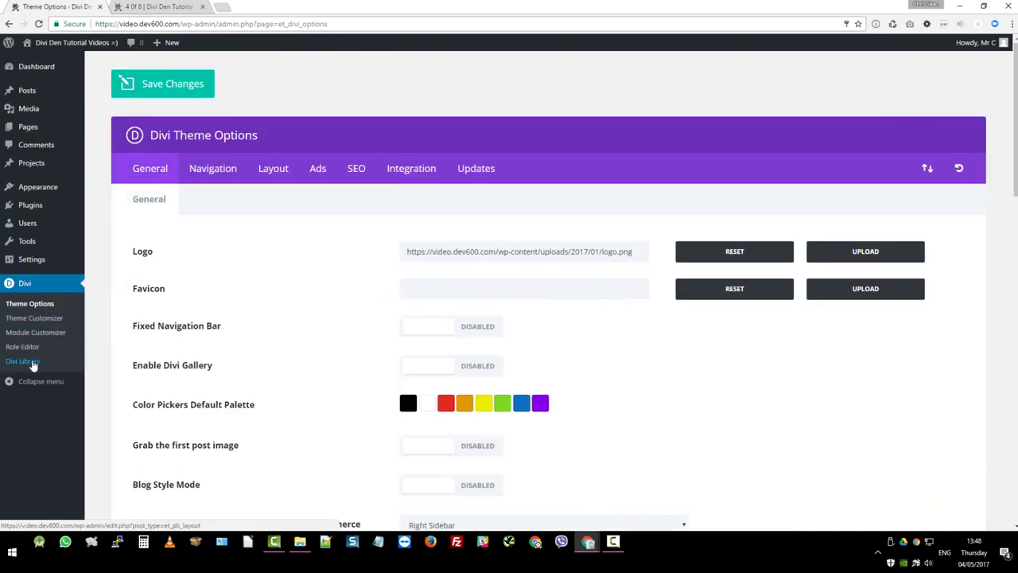
click(32, 305)
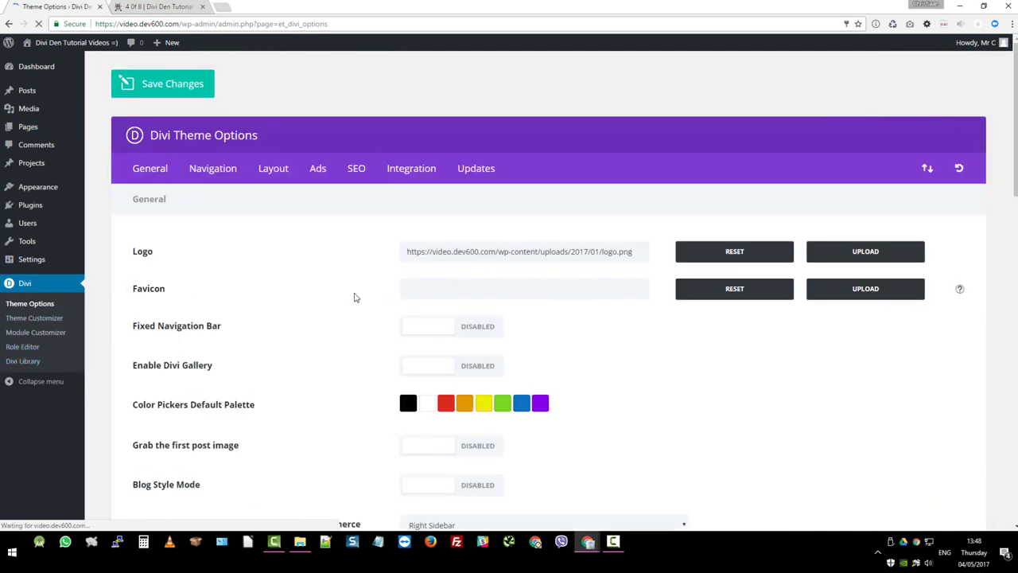
scroll(356, 298, down, 20)
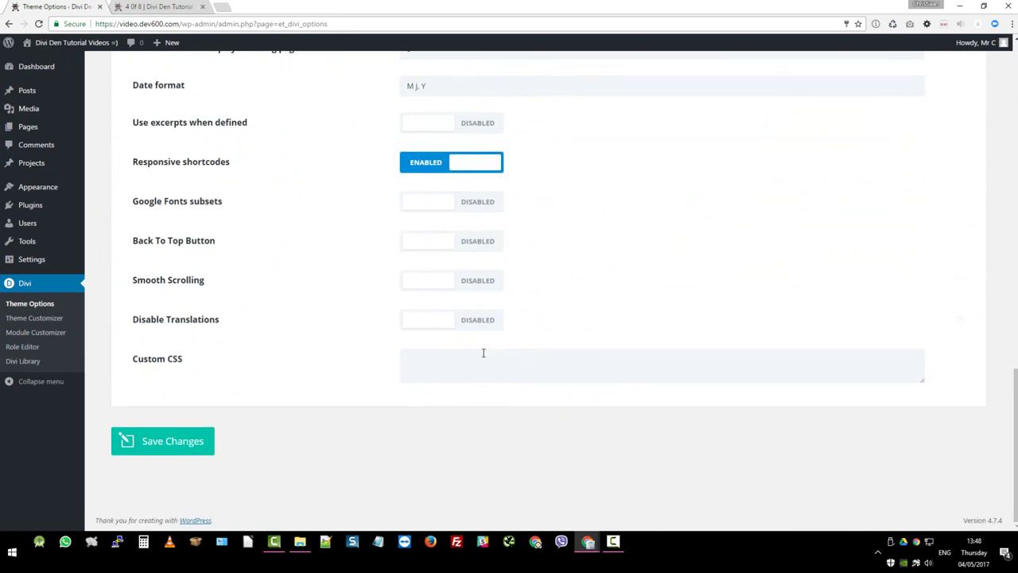
click(447, 369)
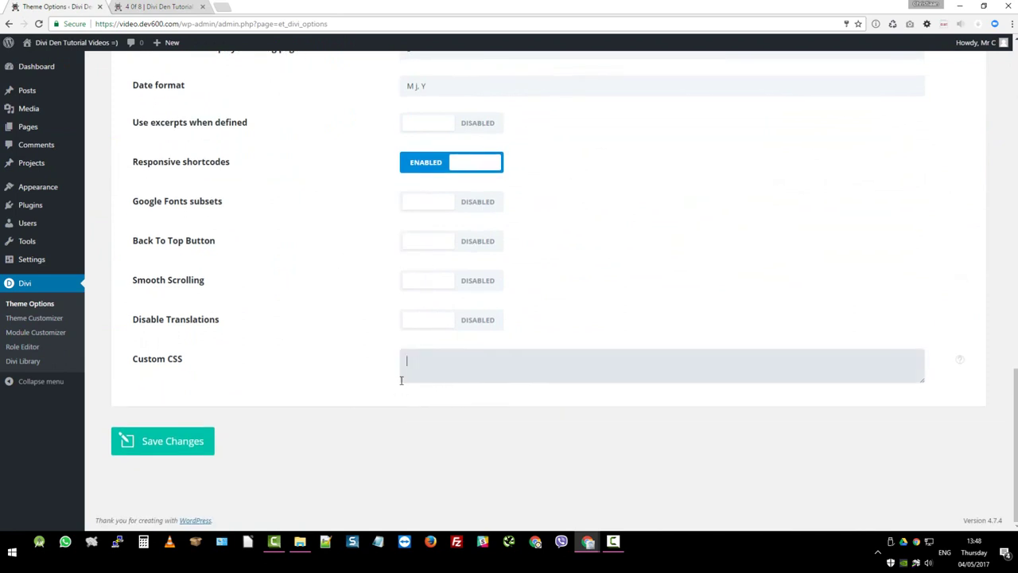
Switch to File Explorer and open the style sheet 4-of-8-divi-person-module in Notepad++
click(301, 543)
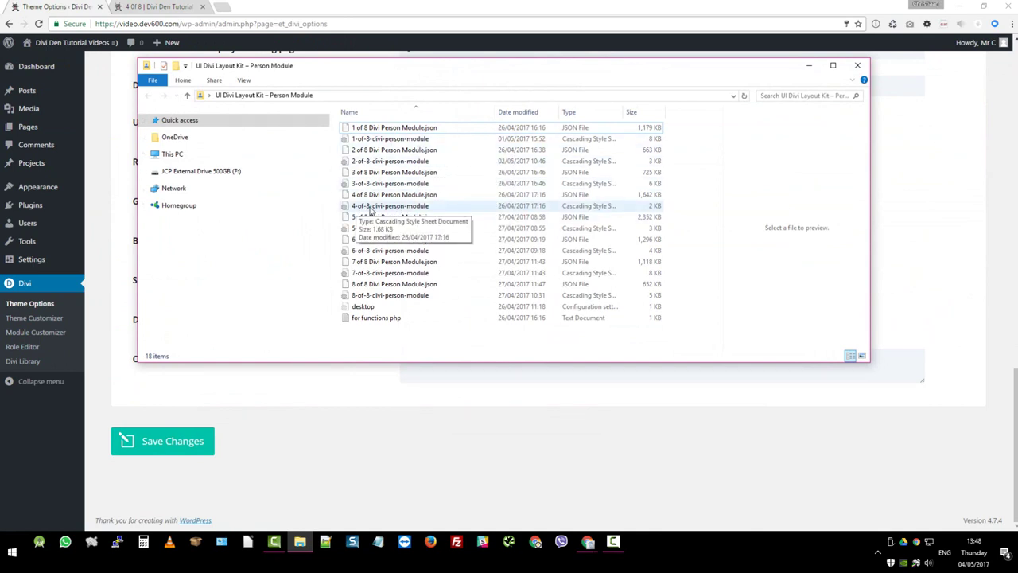
drag(621, 112, 700, 114)
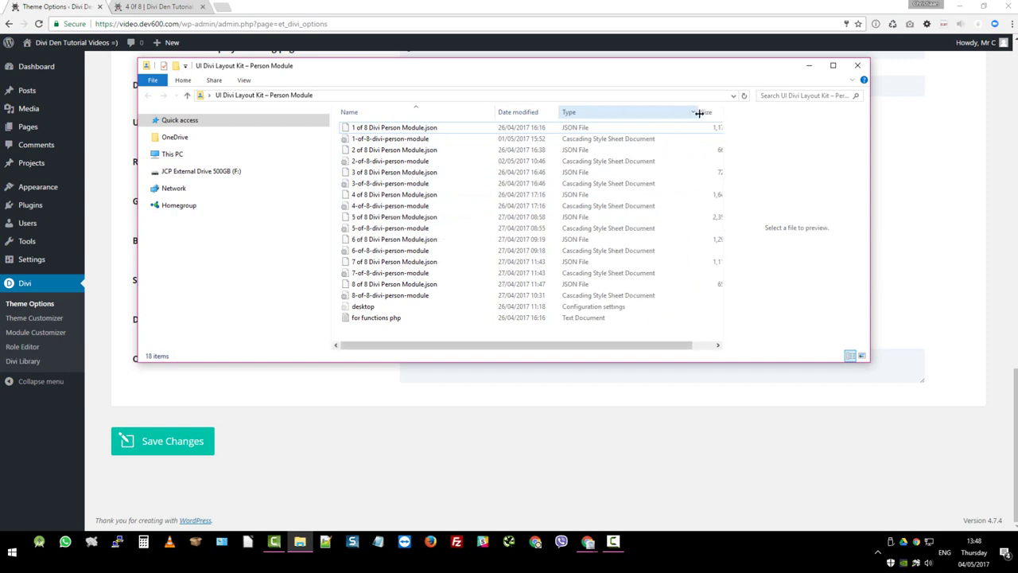
click(432, 208)
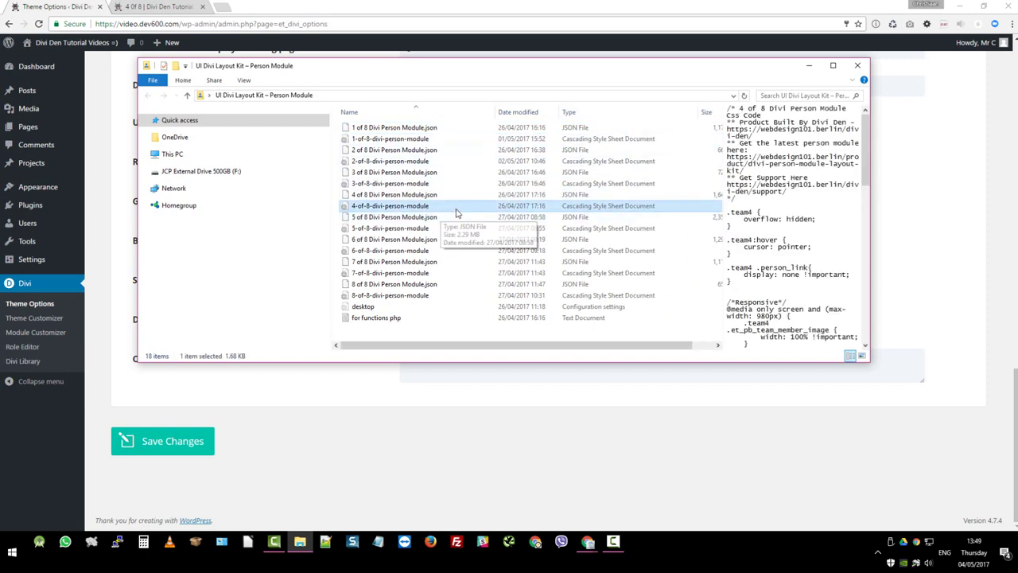
right_click(427, 209)
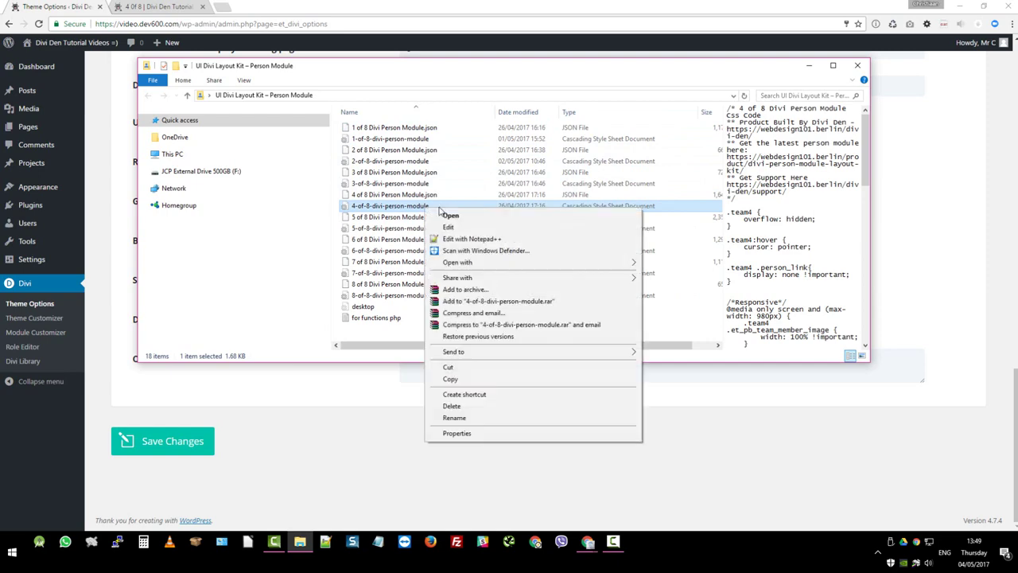
click(477, 237)
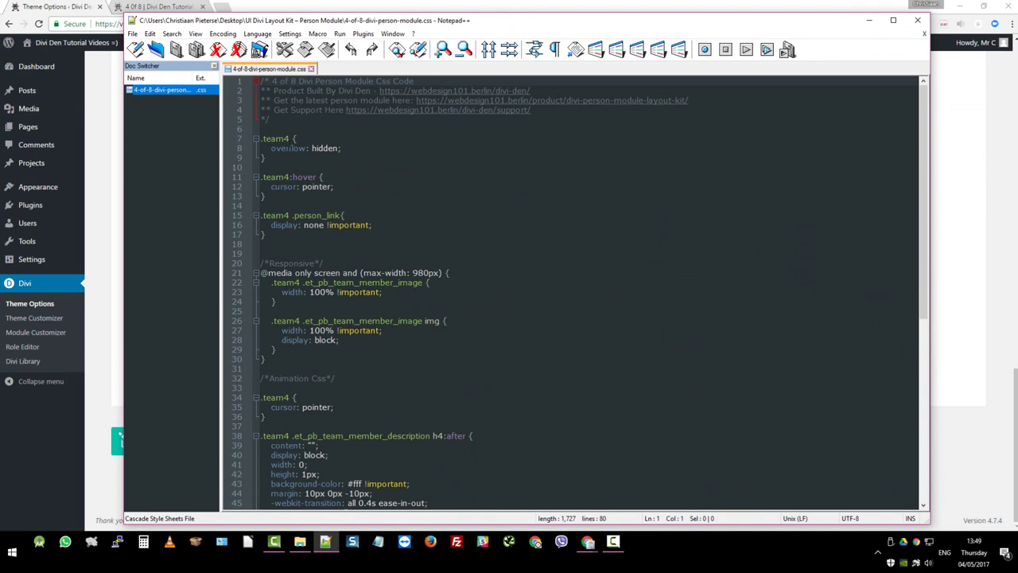
Copy all CSS rules below the header comment and return to the Divi Theme Options in the browser
drag(285, 120, 262, 509)
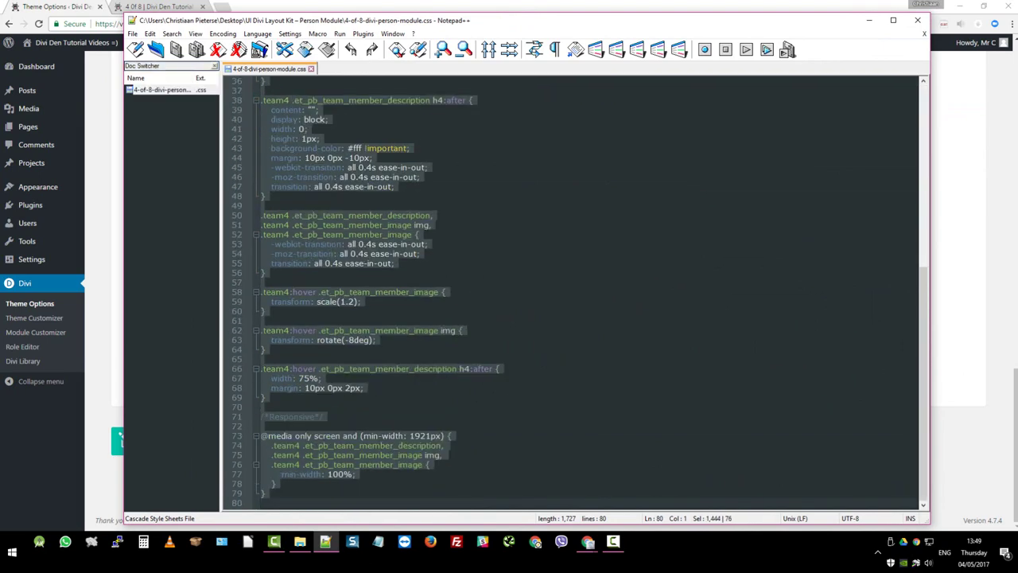
click(869, 20)
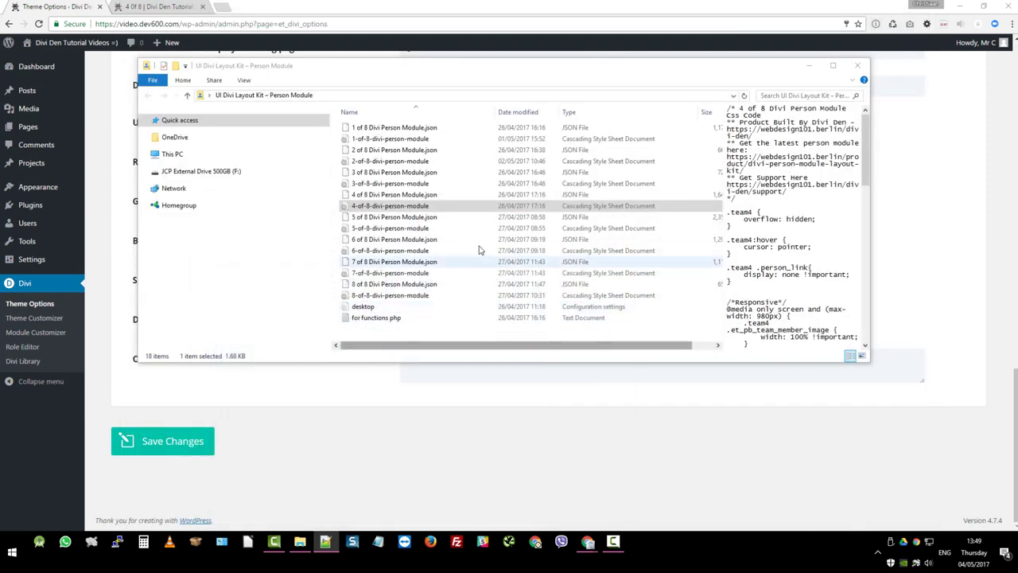
click(809, 66)
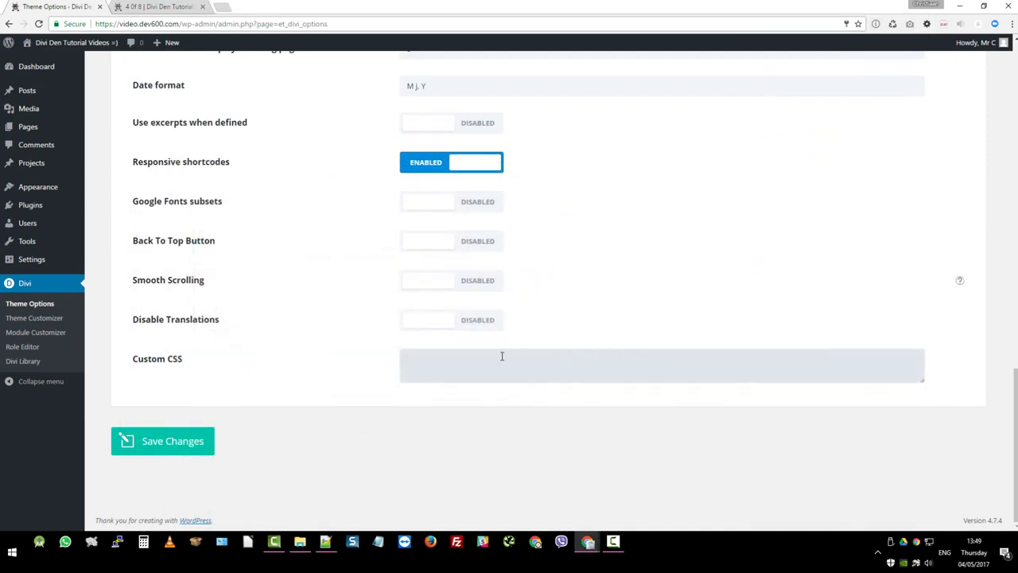
Paste the copied CSS into the Custom CSS field and delete an extra blank line at its beginning
click(476, 363)
key(ctrl+v)
scroll(585, 371, up, 3)
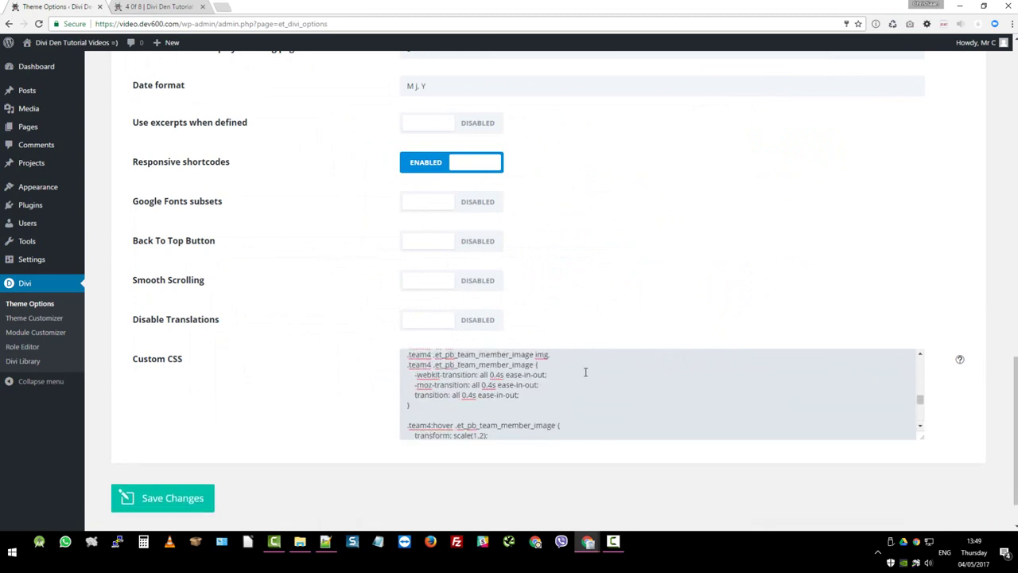
drag(916, 402, 921, 357)
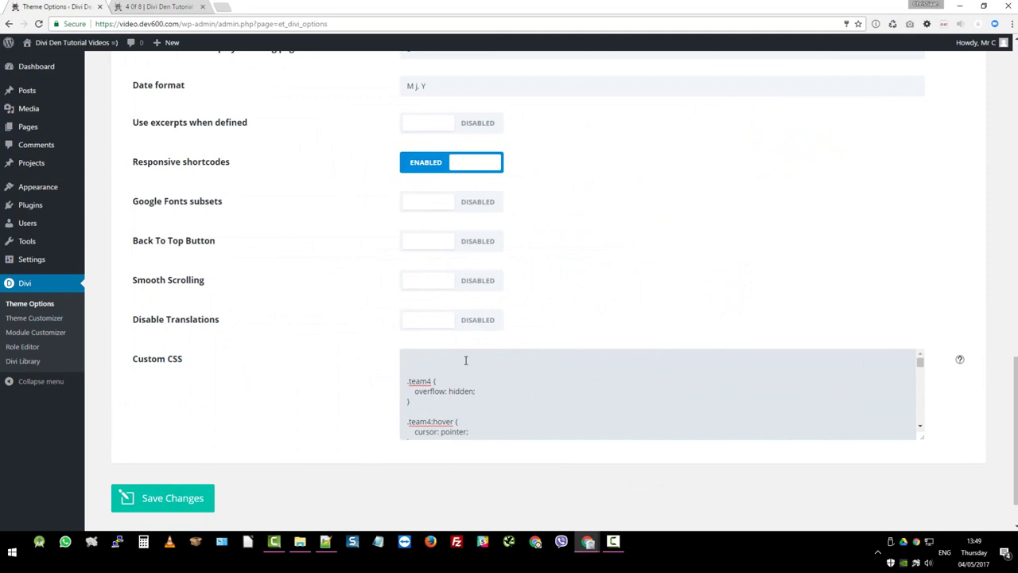
key(Delete)
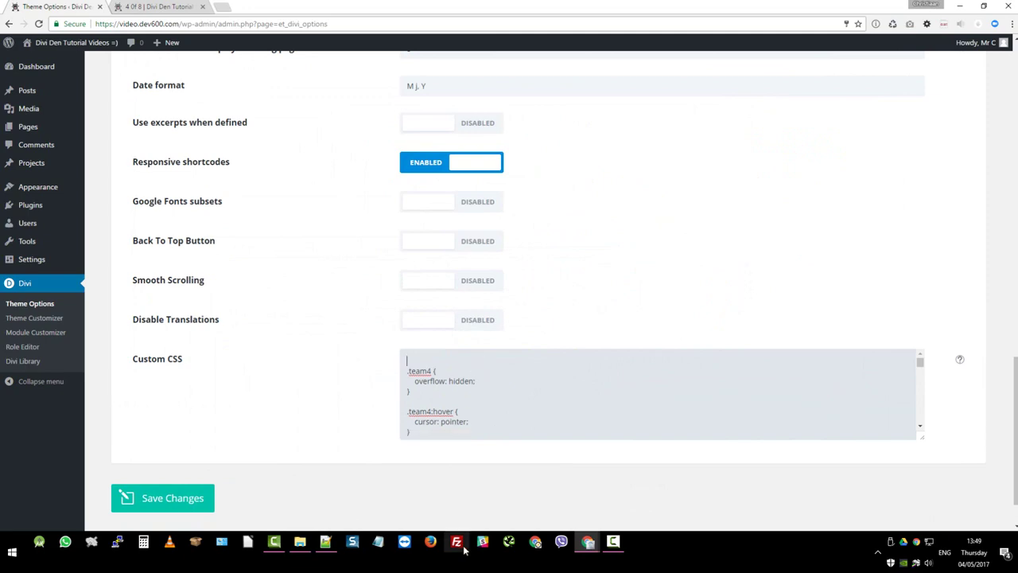
Check the beginning of the style sheet in Notepad++ and return to the browser
click(327, 541)
scroll(460, 211, up, 12)
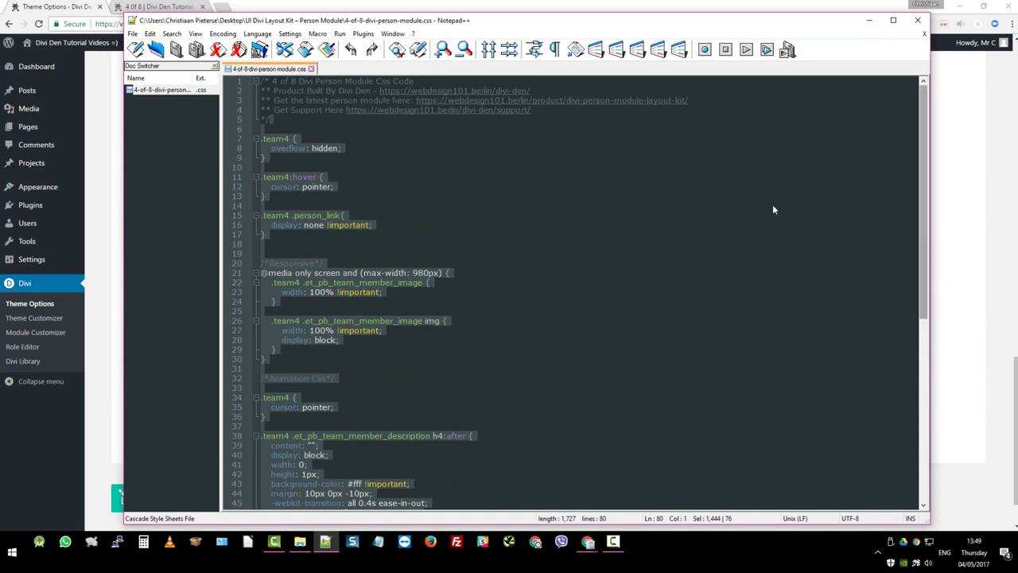
click(870, 20)
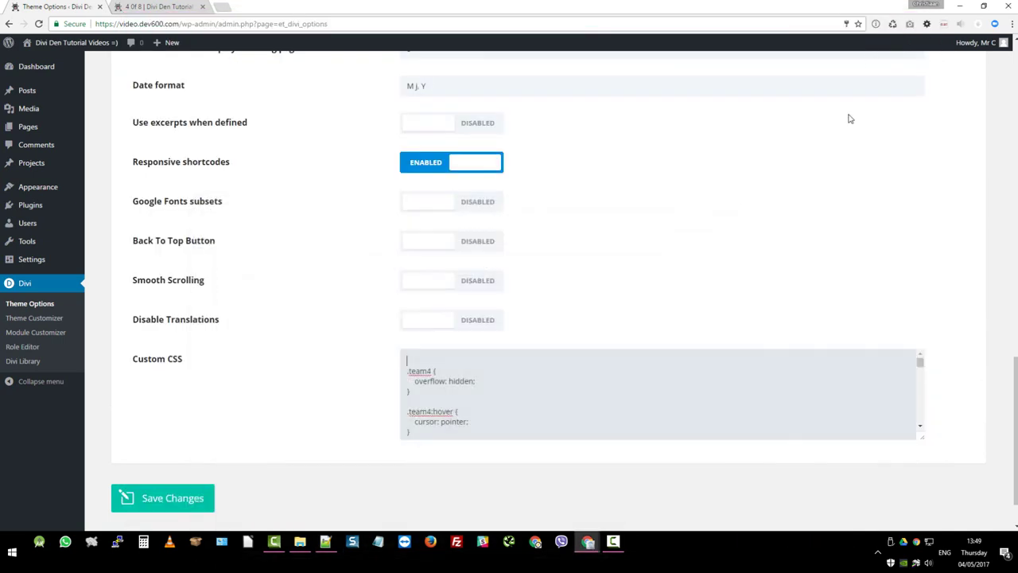
Save the Divi Theme Options and reload the published 4 0f 8 page to apply the custom CSS
click(182, 504)
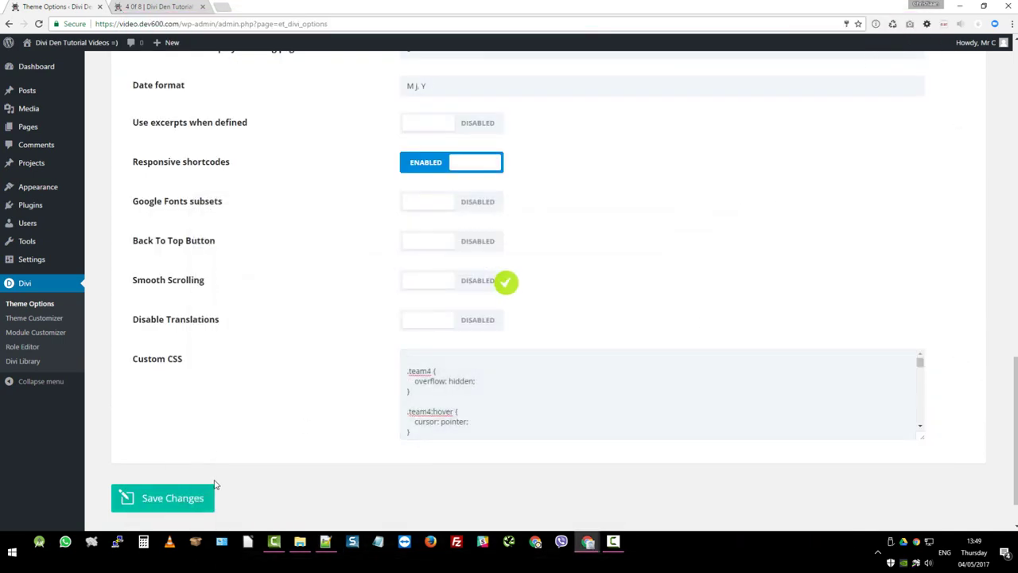
click(159, 6)
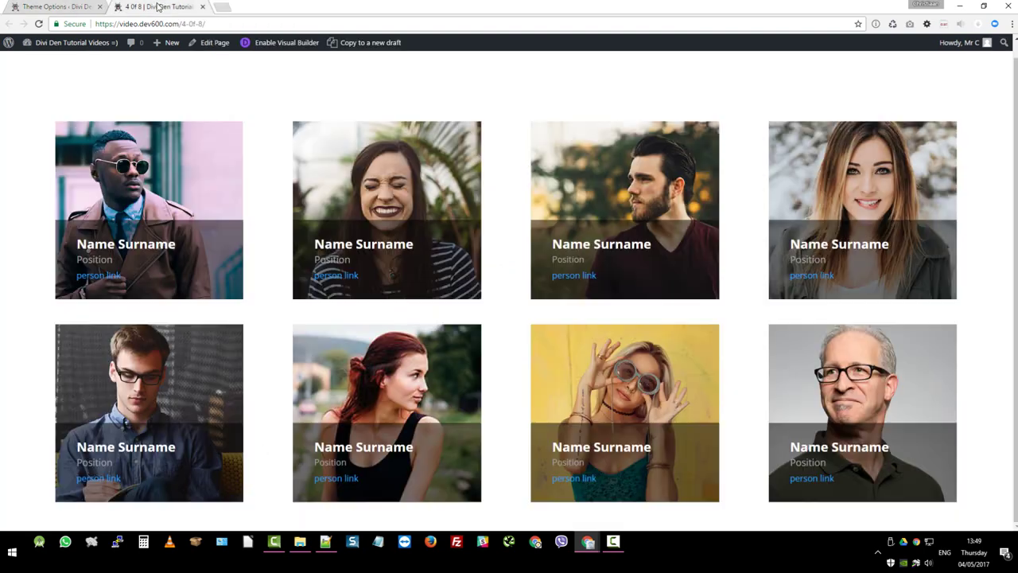
click(38, 24)
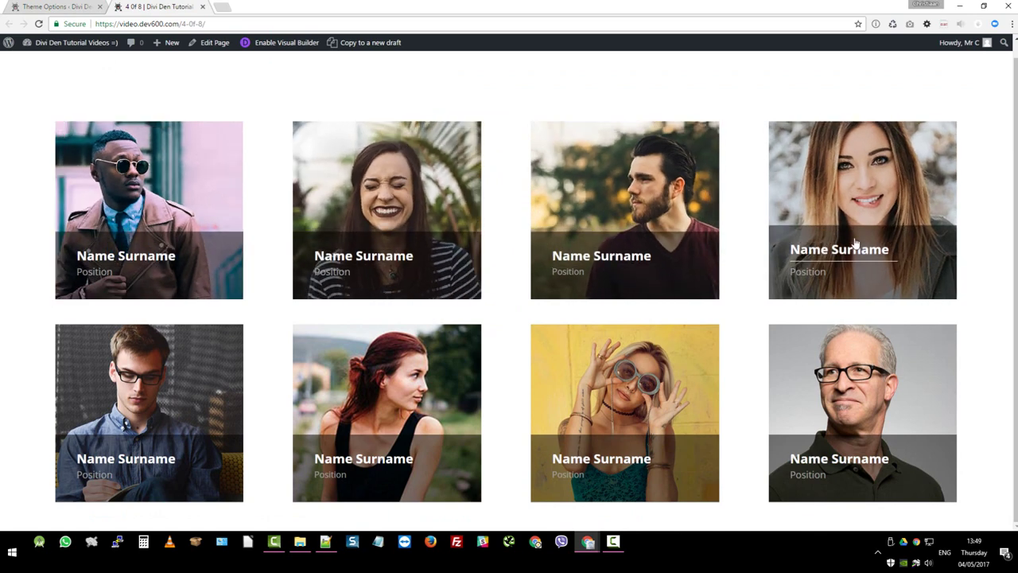
click(54, 9)
scroll(568, 246, up, 2)
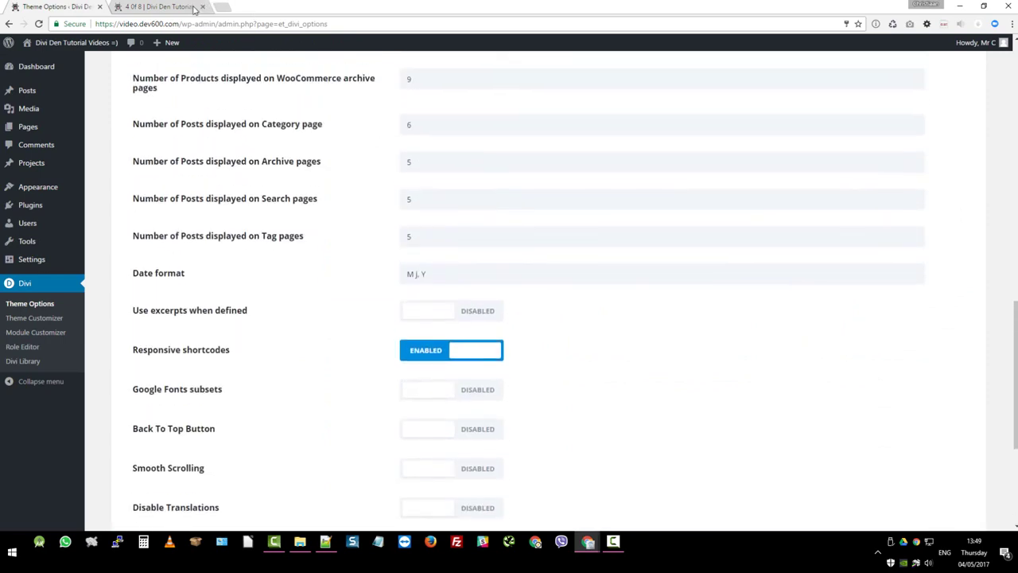
click(189, 8)
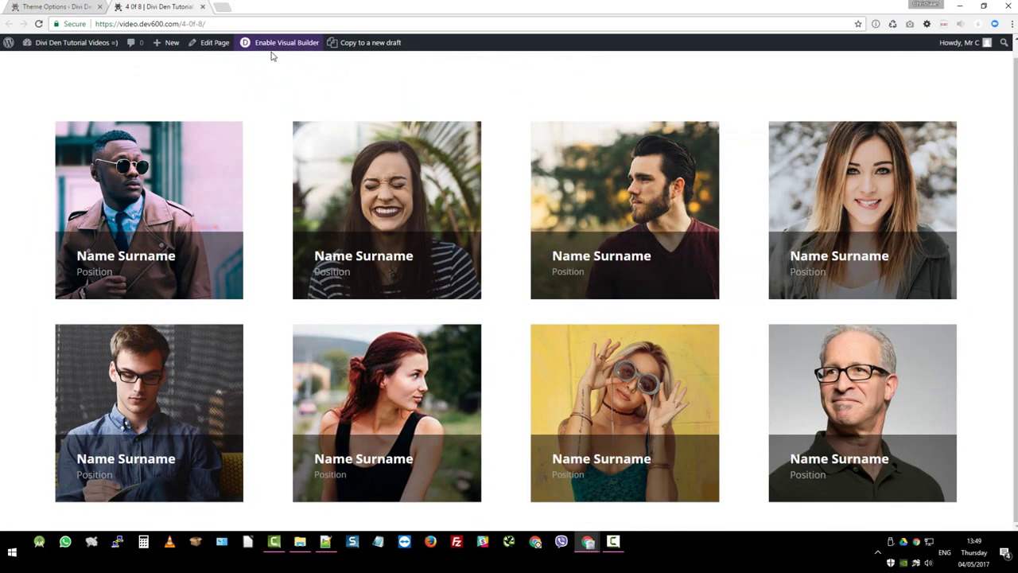
Open the 4 0f 8 page for editing, reduce the Gutter Width to its minimum in the Divi Builder Settings and save them
click(215, 43)
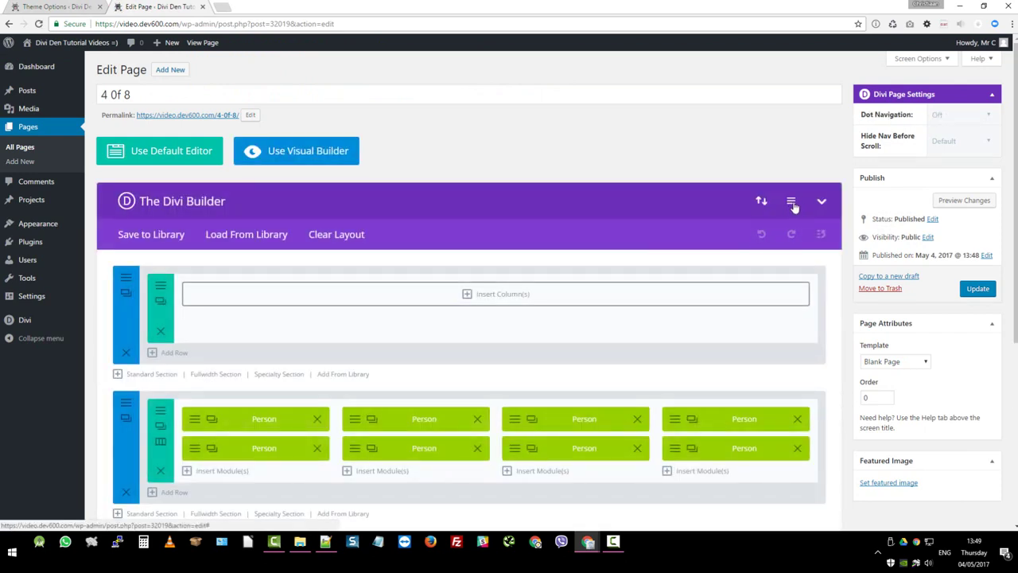
click(792, 202)
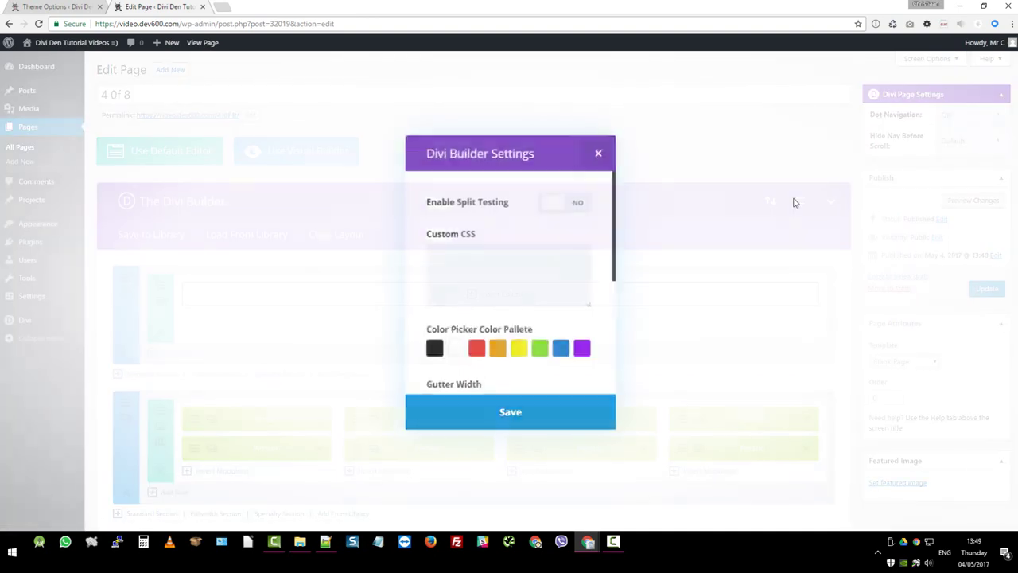
scroll(562, 238, down, 2)
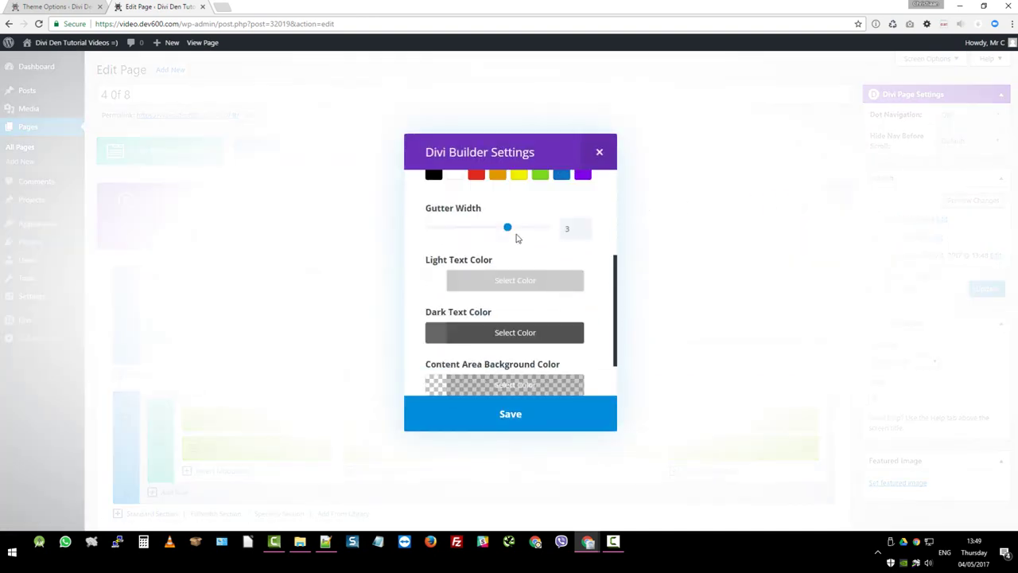
drag(492, 231, 434, 231)
click(511, 415)
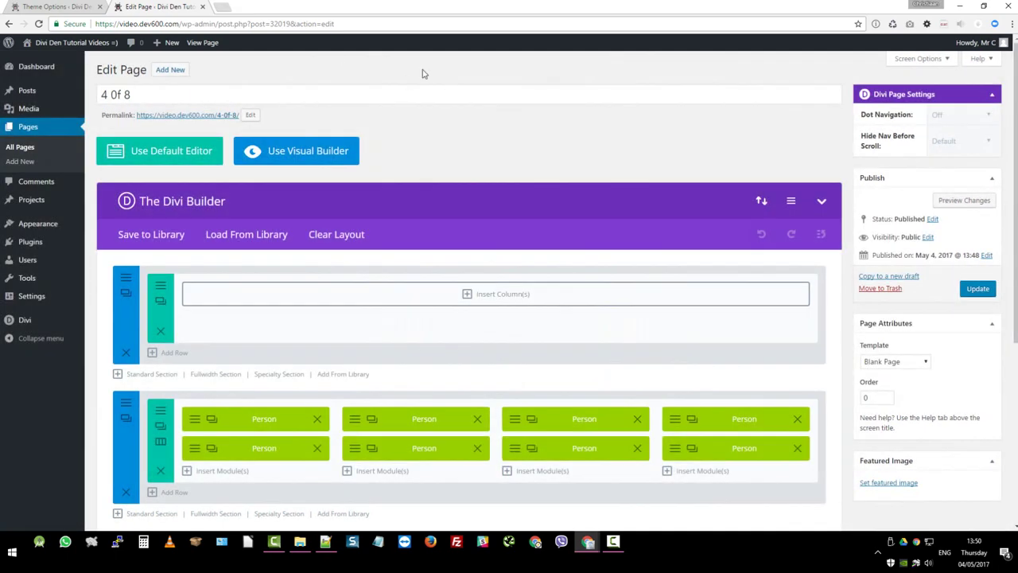
Open the published 4 0f 8 page in a separate browser tab and check the spacing between the person modules
right_click(202, 43)
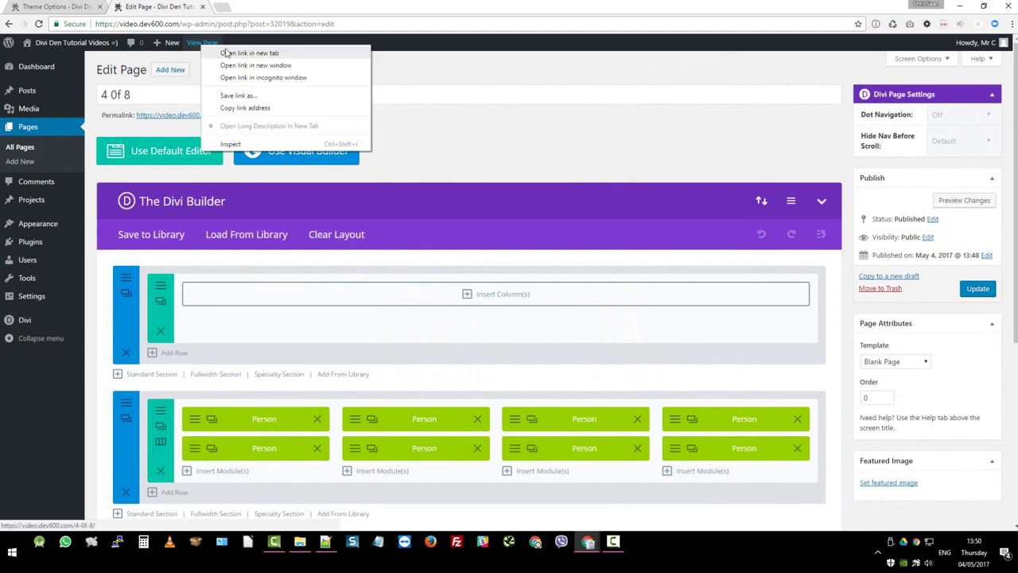
click(227, 50)
click(256, 7)
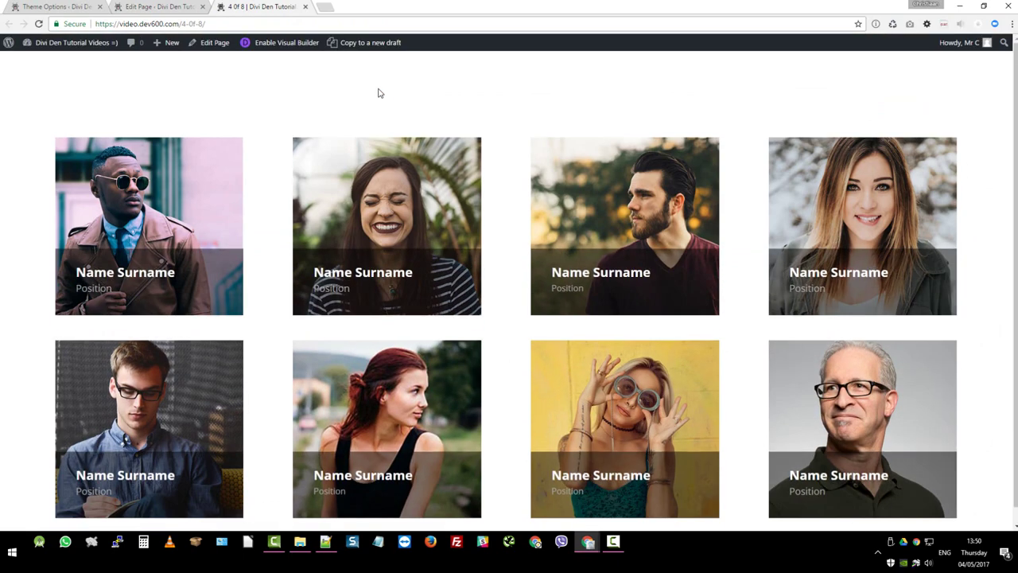
Update the edited 4 0f 8 page, reload its published version and examine both rows of person modules
click(167, 6)
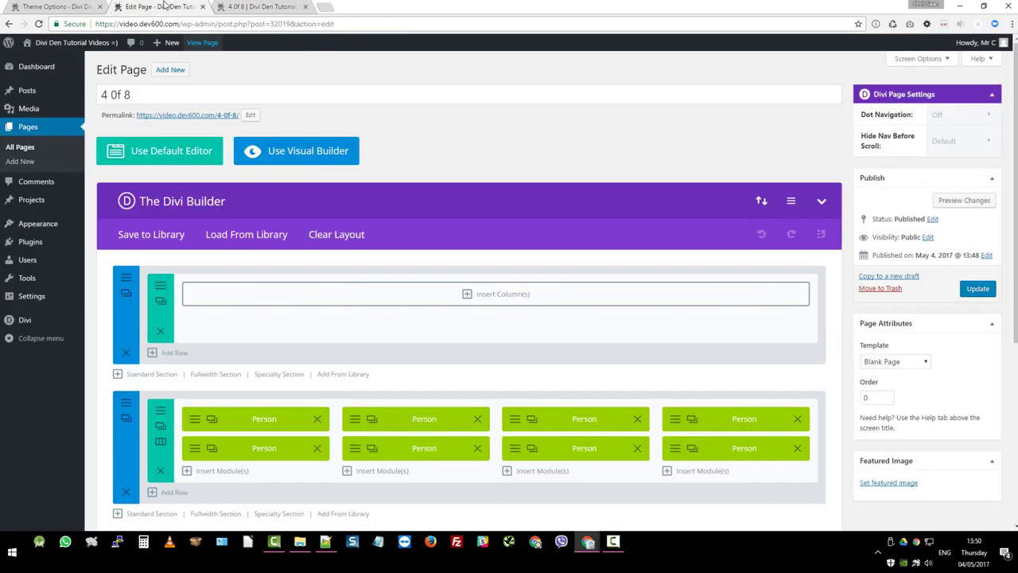
click(977, 289)
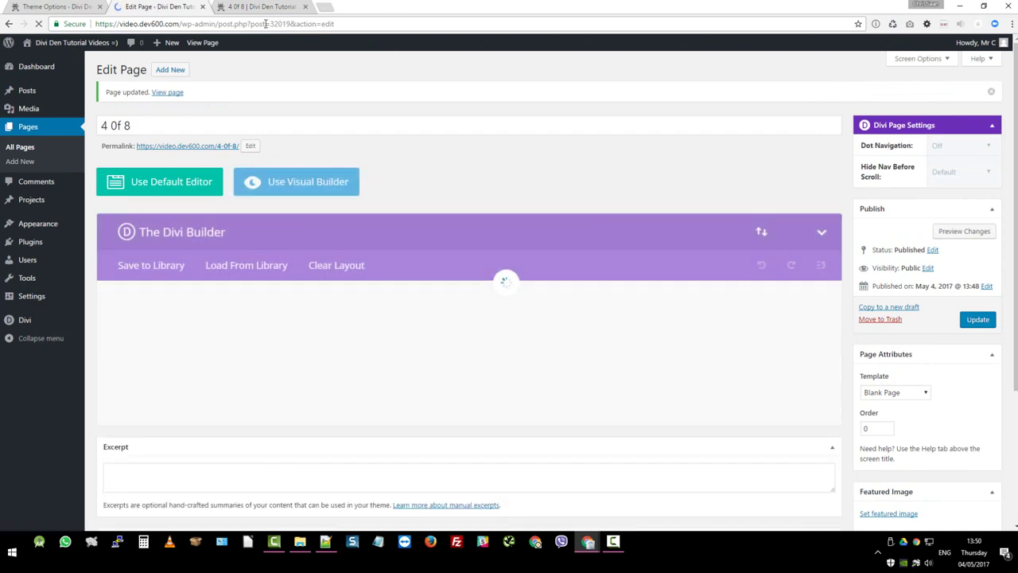
click(257, 6)
key(F5)
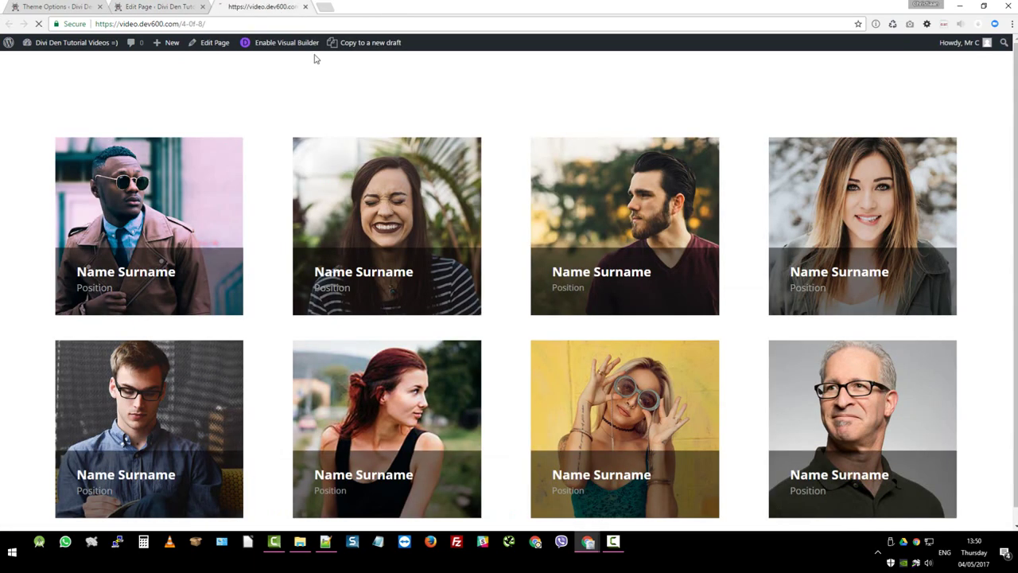
scroll(481, 201, down, 2)
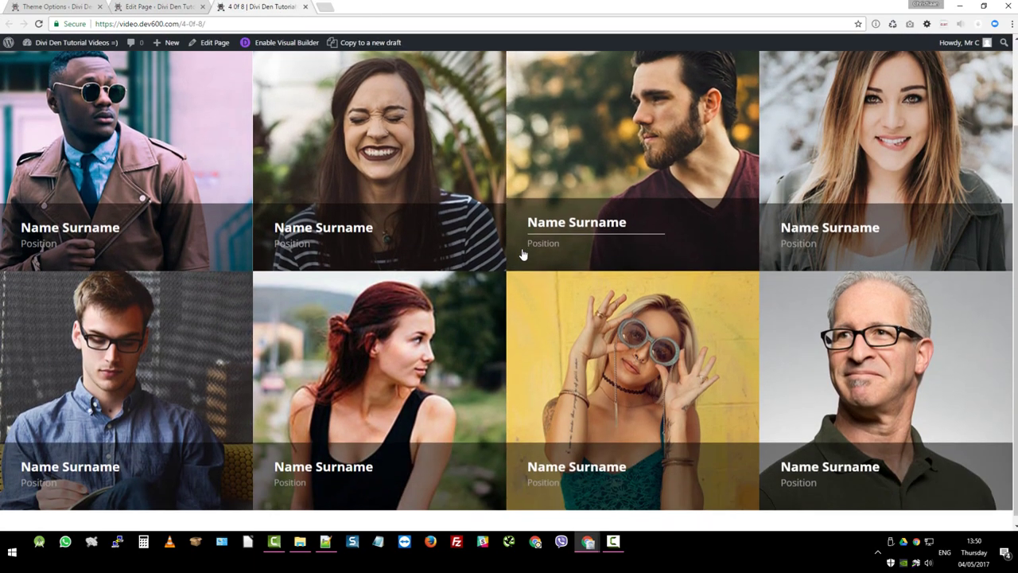
scroll(680, 242, up, 1)
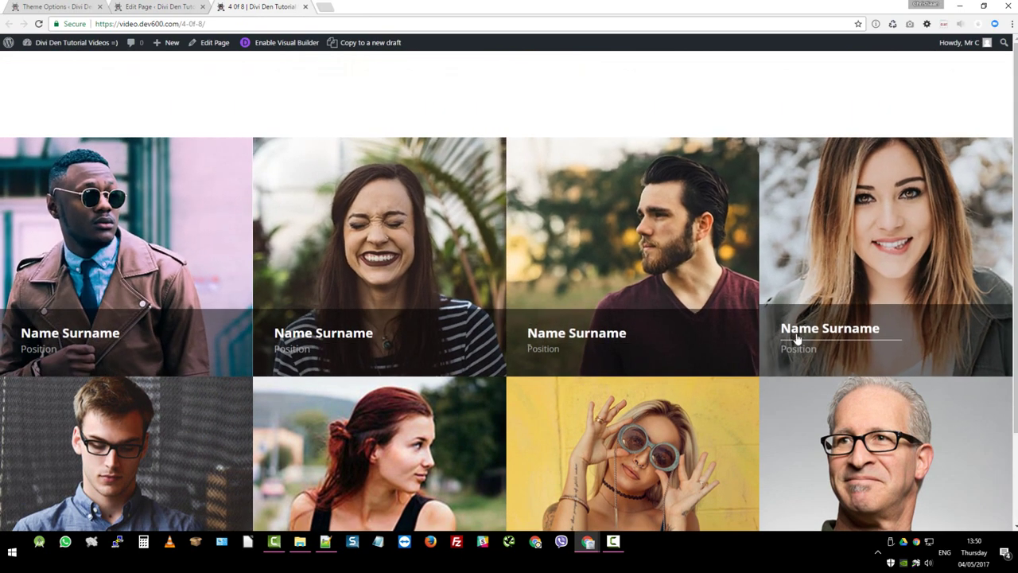
scroll(915, 346, down, 1)
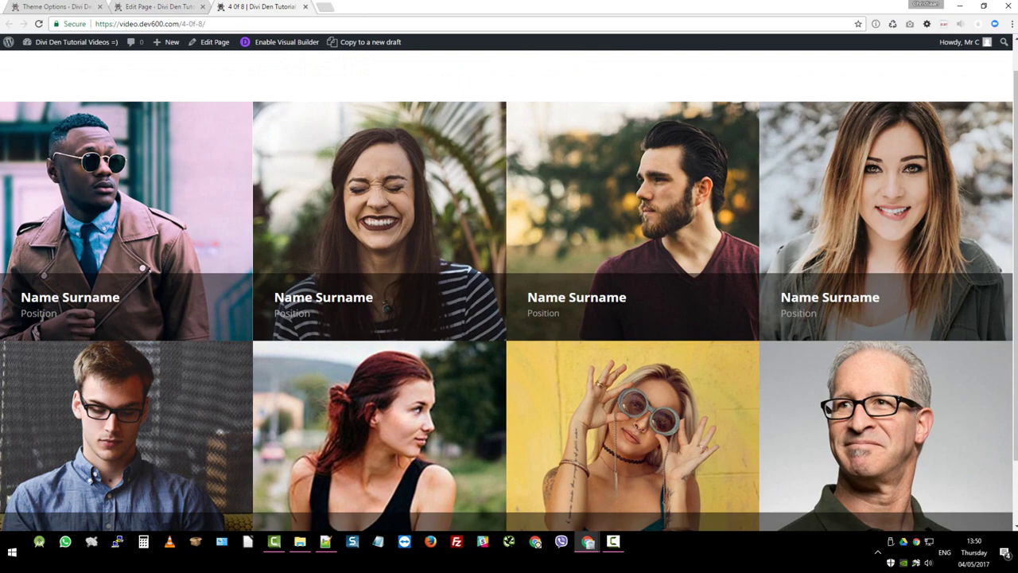